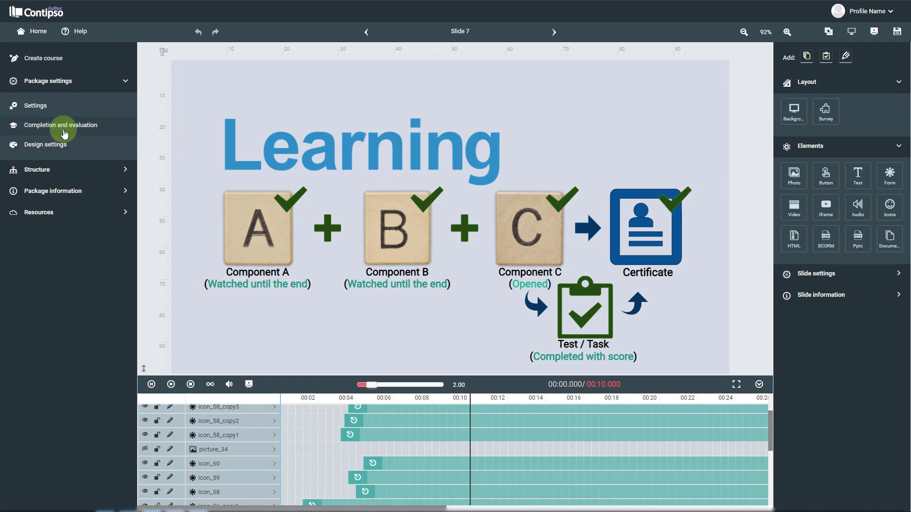
Add Test example as an evaluation component in the package's completion and evaluation settings.
{"action": "left_click", "coordinate": [65, 132]}
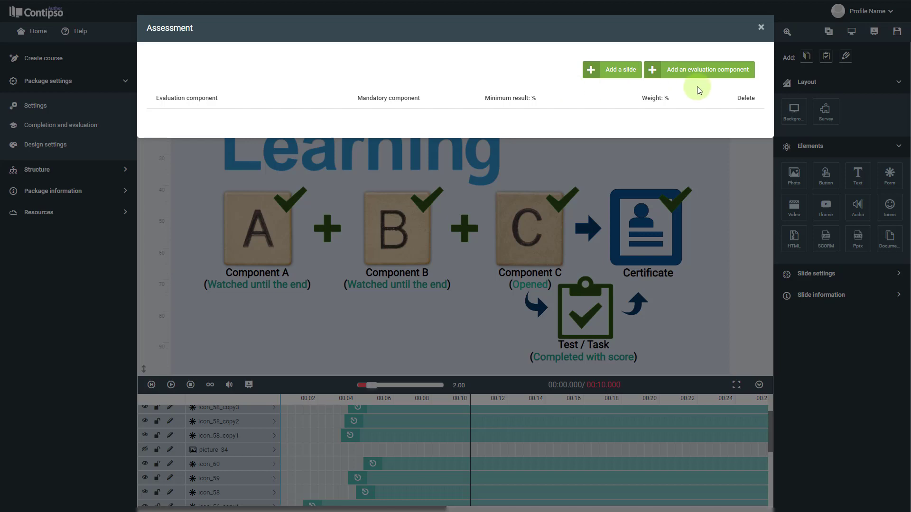
{"action": "left_click", "coordinate": [693, 72]}
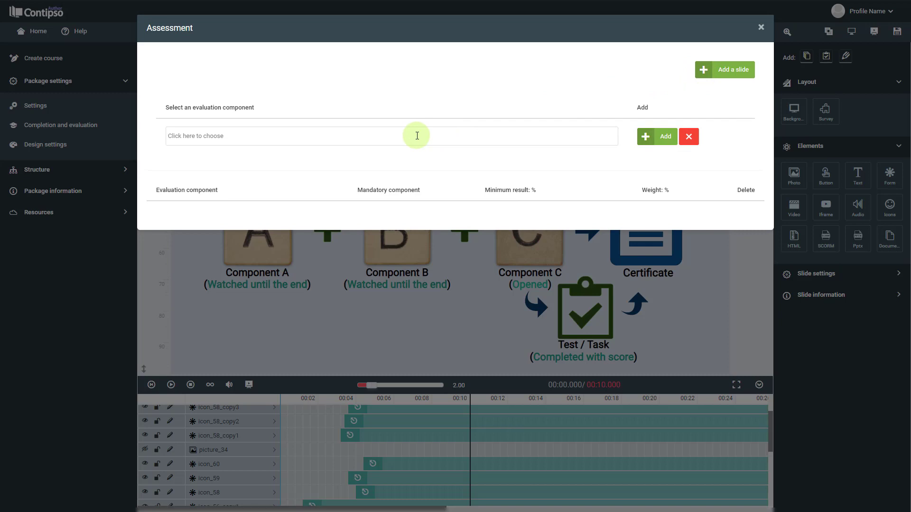
{"action": "left_click", "coordinate": [417, 136]}
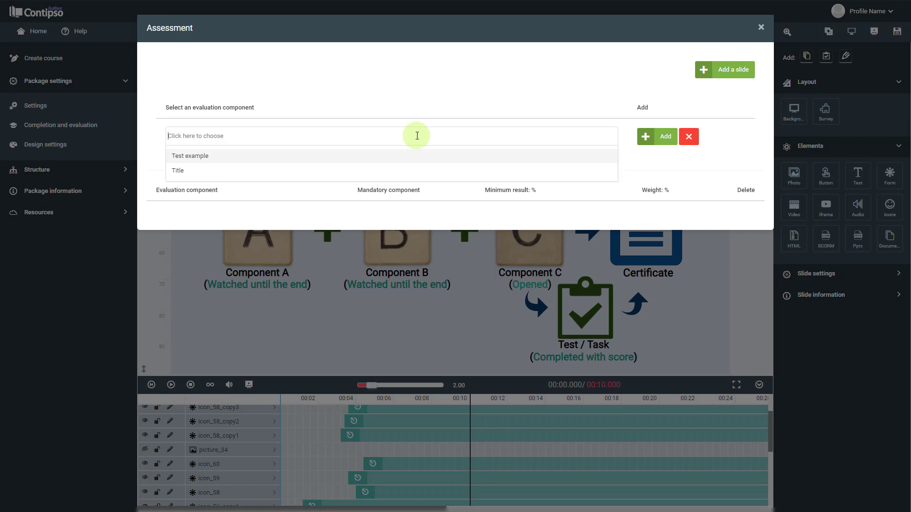
{"action": "left_click", "coordinate": [257, 160]}
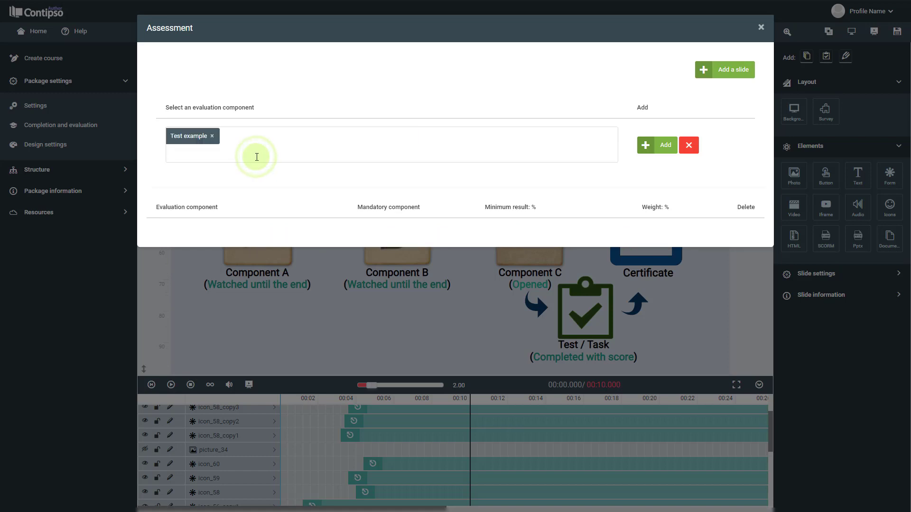
{"action": "left_click", "coordinate": [663, 148]}
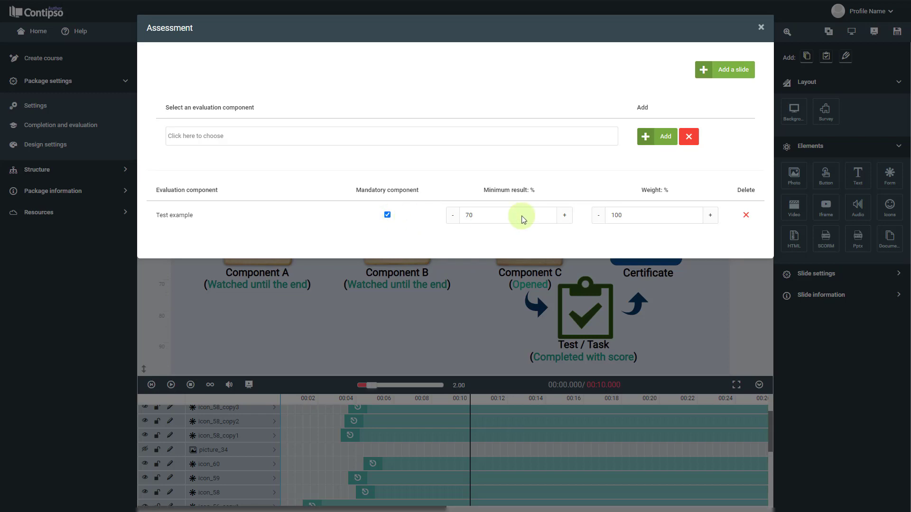
Replace the existing Test example entry by adding both Title and Test example as evaluation components.
{"action": "left_click", "coordinate": [746, 217]}
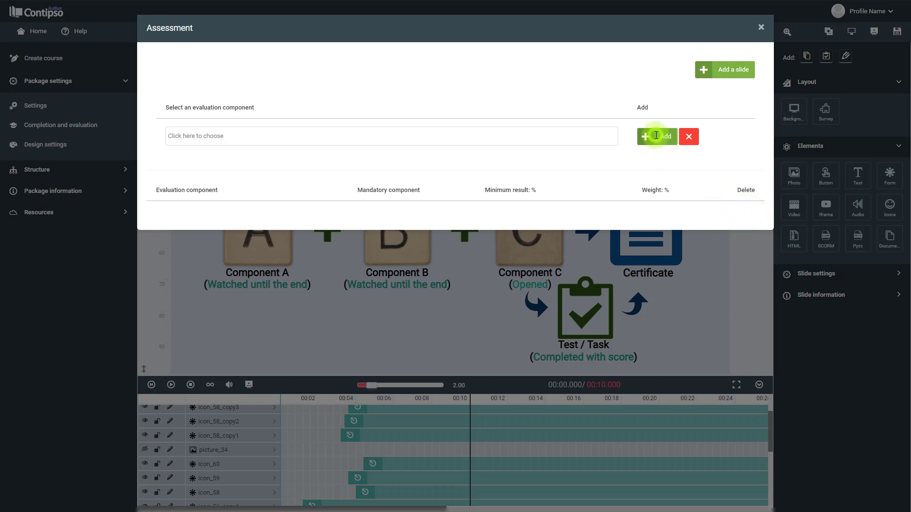
{"action": "left_click", "coordinate": [569, 140]}
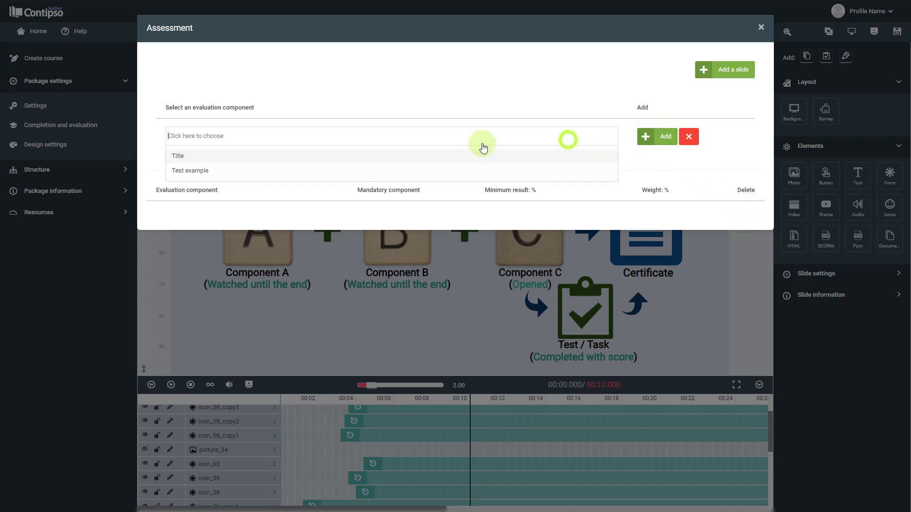
{"action": "left_click", "coordinate": [179, 155]}
{"action": "left_click", "coordinate": [209, 146]}
{"action": "left_click", "coordinate": [189, 186]}
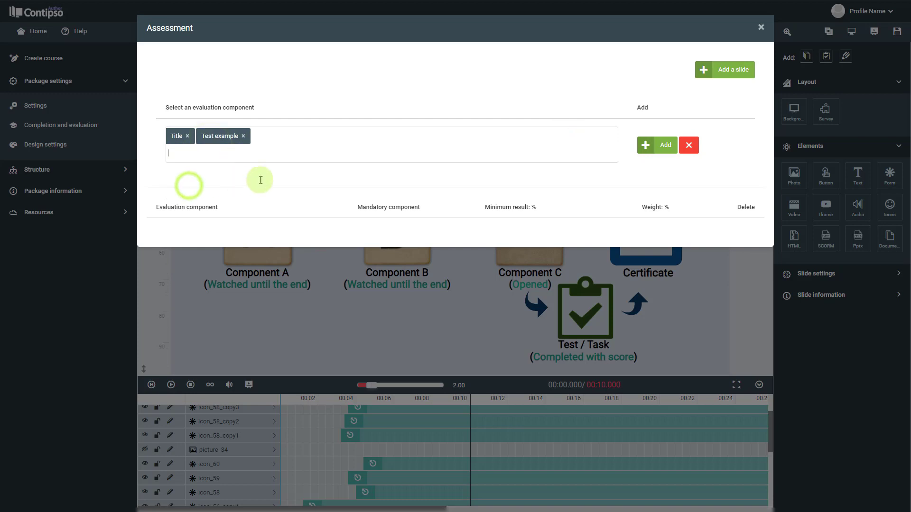
{"action": "left_click", "coordinate": [664, 147]}
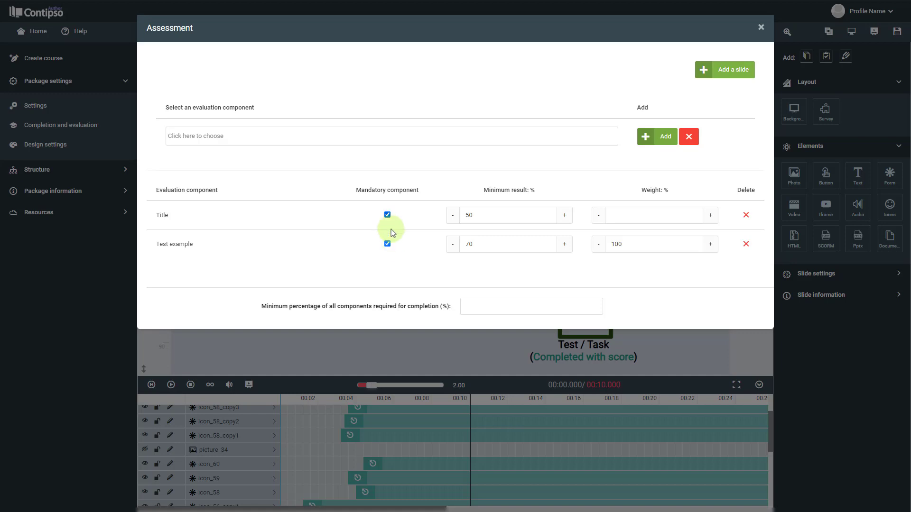
Set the weight of both the Test example and Title components to 50%, keeping Title mandatory.
{"action": "left_click", "coordinate": [388, 214]}
{"action": "left_click", "coordinate": [388, 214]}
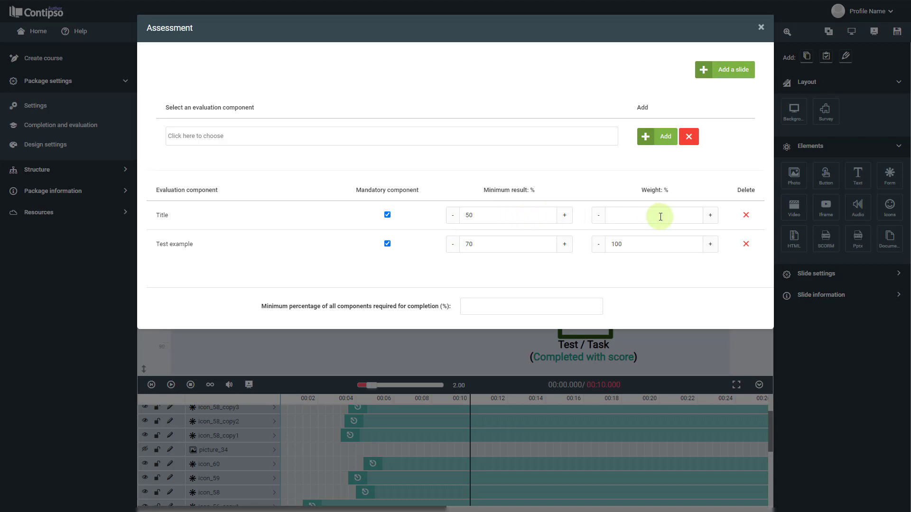
{"action": "left_click_drag", "start_coordinate": [637, 242], "coordinate": [602, 246]}
{"action": "left_click", "coordinate": [619, 245]}
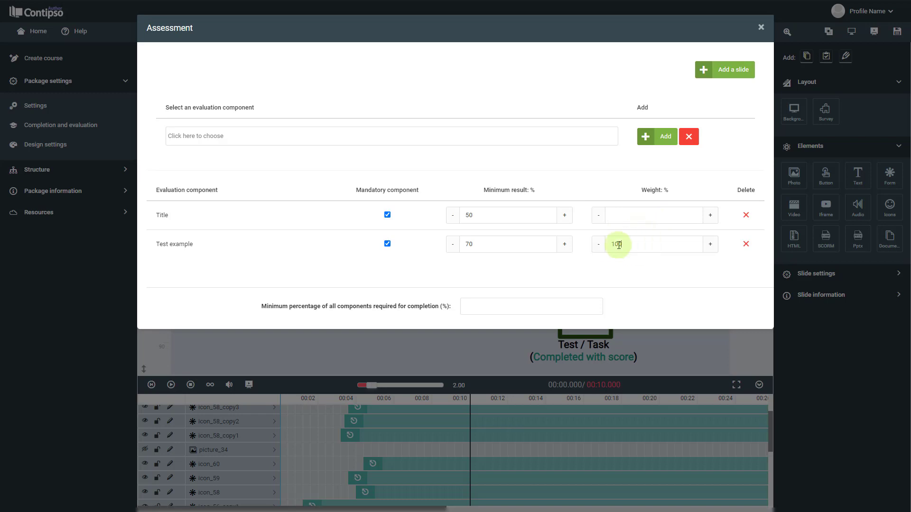
{"action": "double_click", "coordinate": [611, 245]}
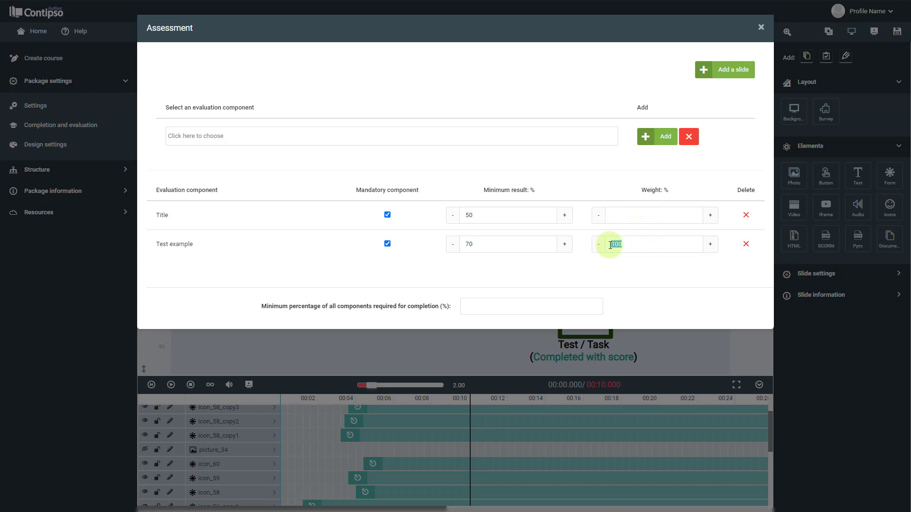
{"action": "type", "text": "50"}
{"action": "left_click", "coordinate": [611, 217]}
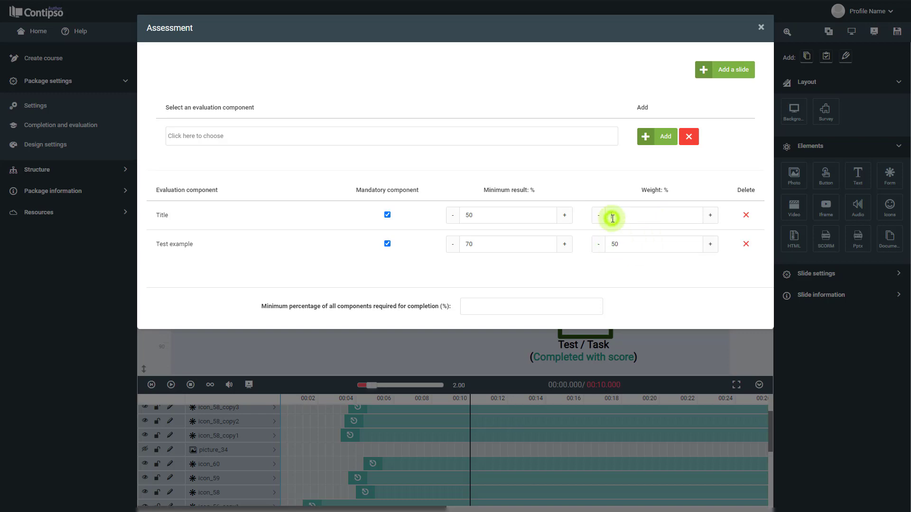
{"action": "type", "text": "50"}
Change the component weights to 40% for Title and 60% for Test example.
{"action": "left_click_drag", "start_coordinate": [625, 244], "coordinate": [606, 249]}
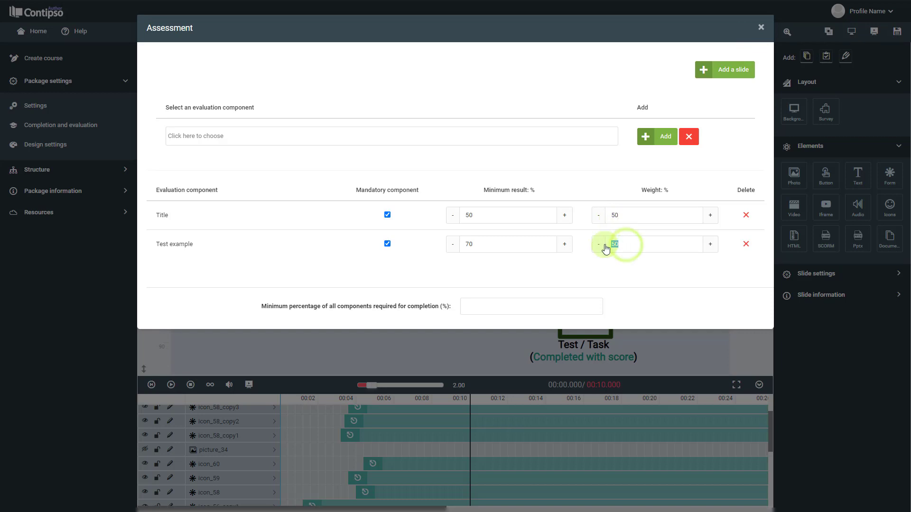
{"action": "type", "text": "60"}
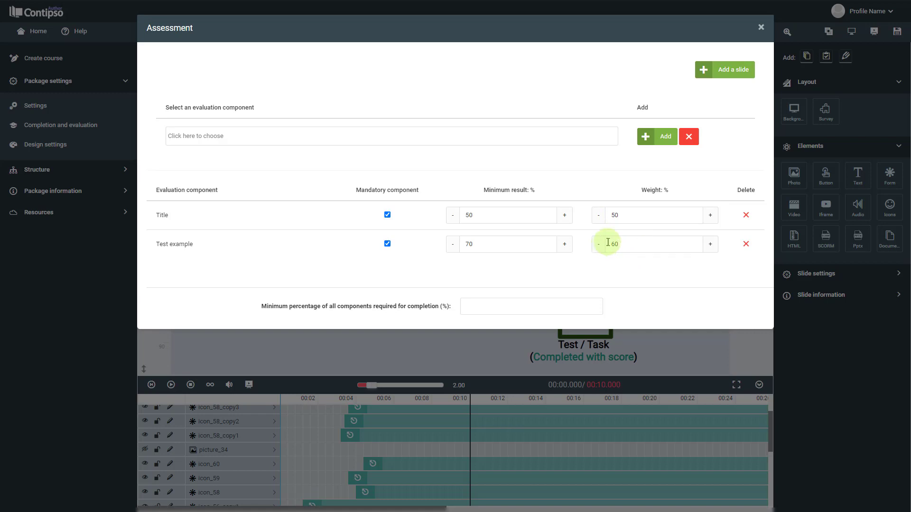
{"action": "left_click_drag", "start_coordinate": [630, 217], "coordinate": [593, 218]}
{"action": "type", "text": "40"}
{"action": "left_click", "coordinate": [653, 245]}
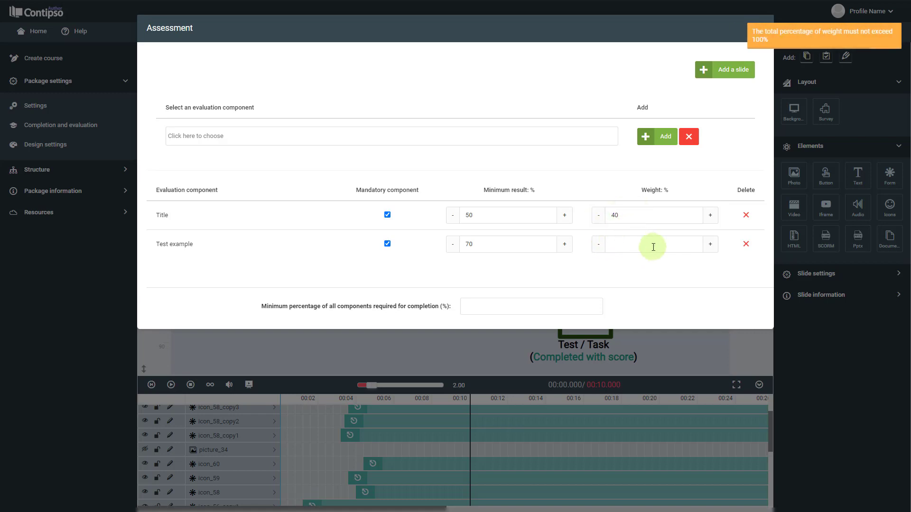
{"action": "type", "text": "60"}
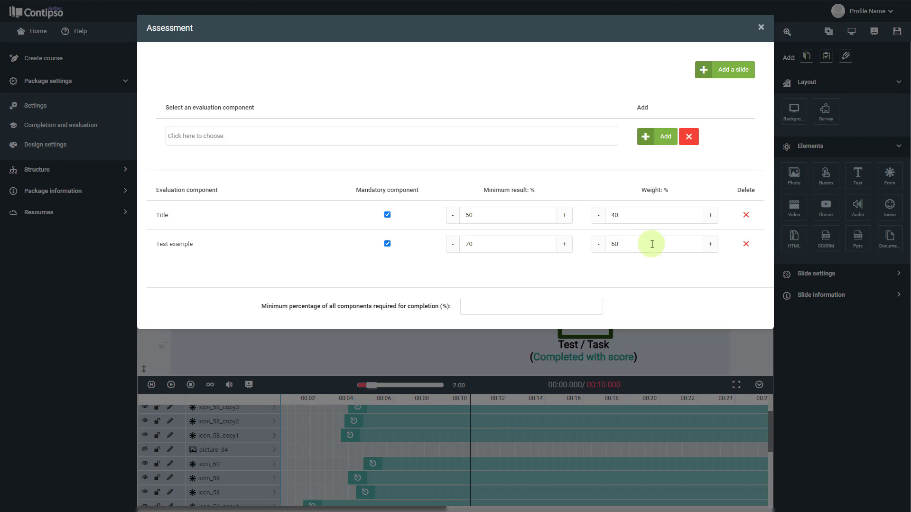
Set the minimum percentage of all components required for completion to 50, close the assessment settings and save the package.
{"action": "double_click", "coordinate": [634, 216]}
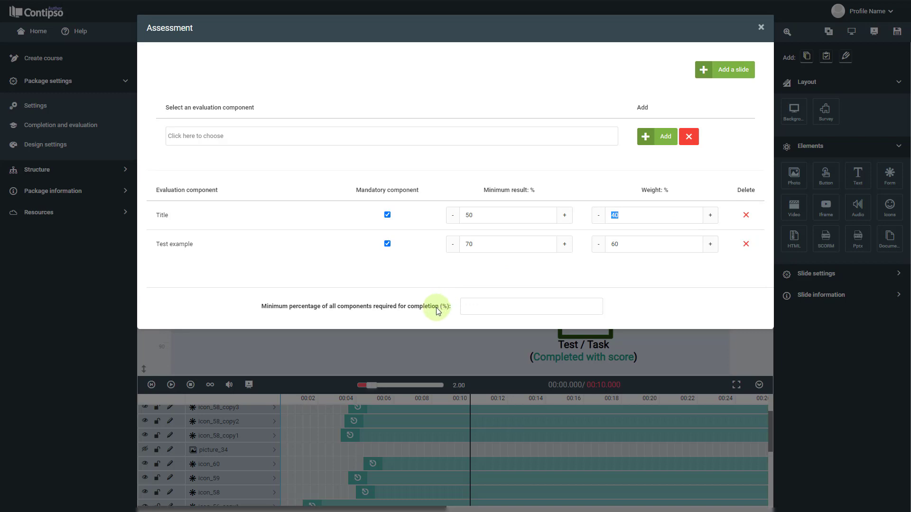
{"action": "left_click", "coordinate": [488, 307]}
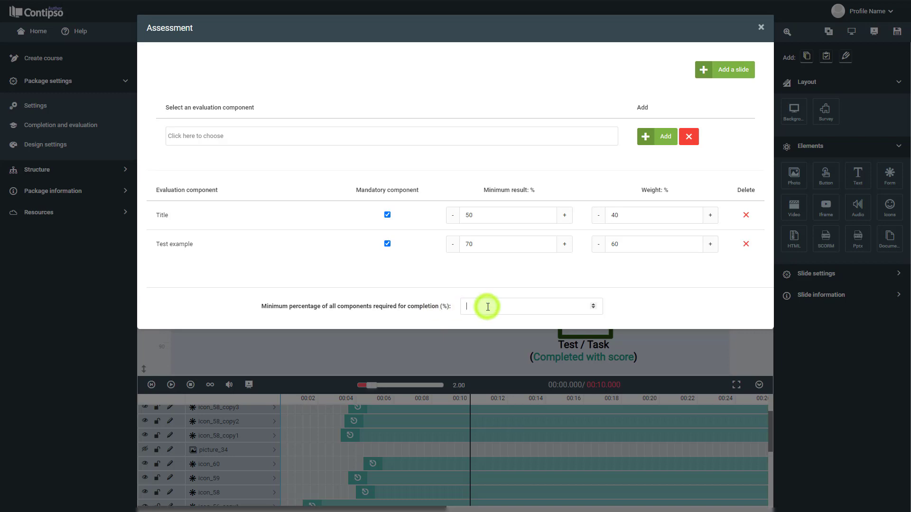
{"action": "type", "text": "50"}
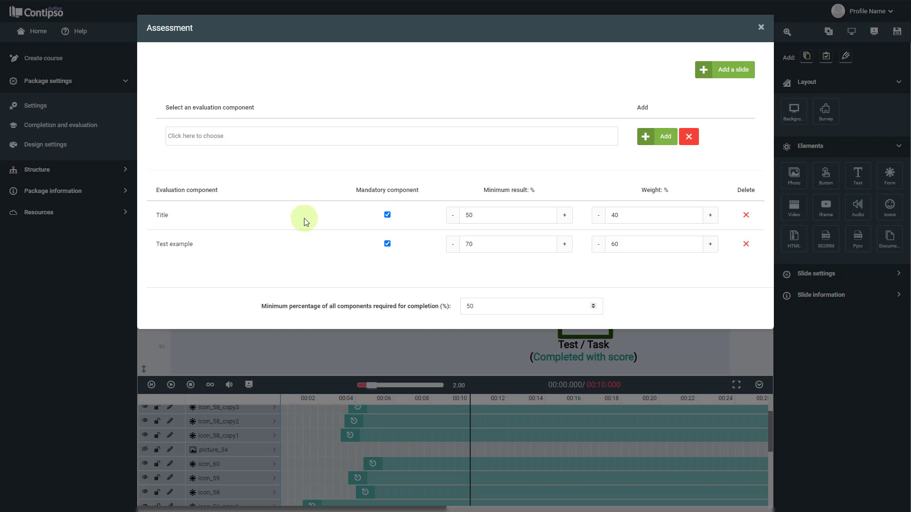
{"action": "left_click", "coordinate": [762, 29]}
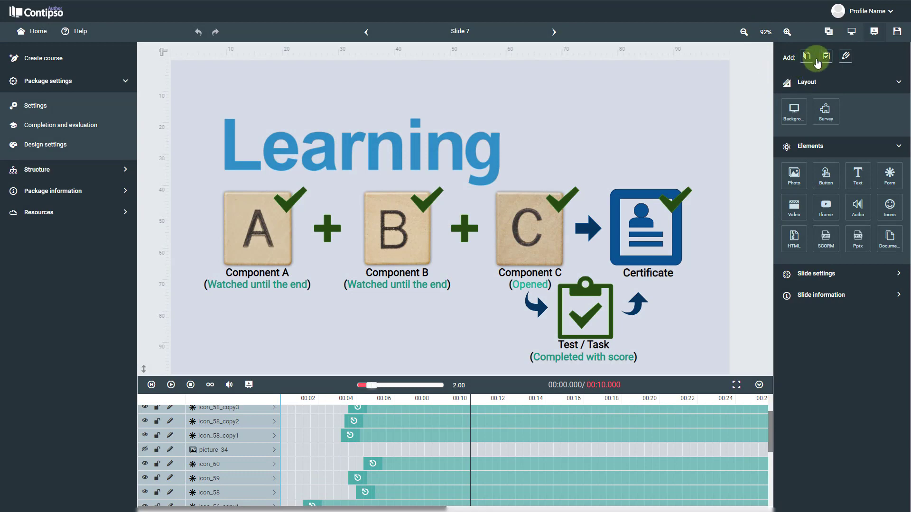
{"action": "left_click", "coordinate": [897, 31]}
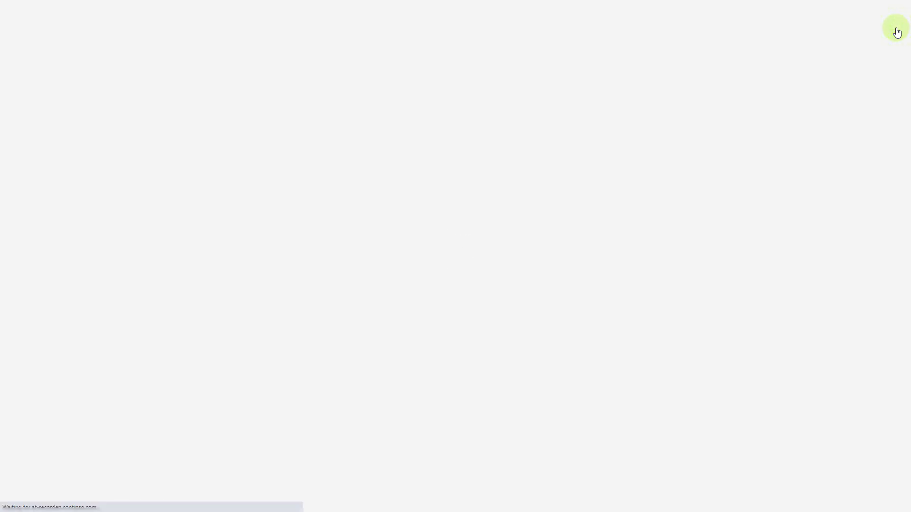